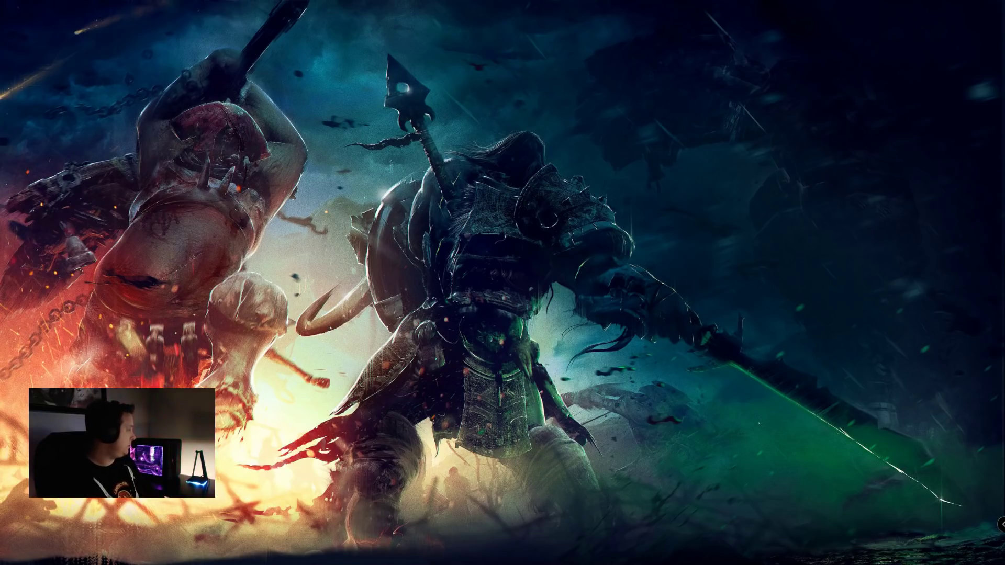
Open the H1Z1 folder in steamapps\common and bring up ClientConfig's context menu
{"action": "key", "text": "alt+Tab"}
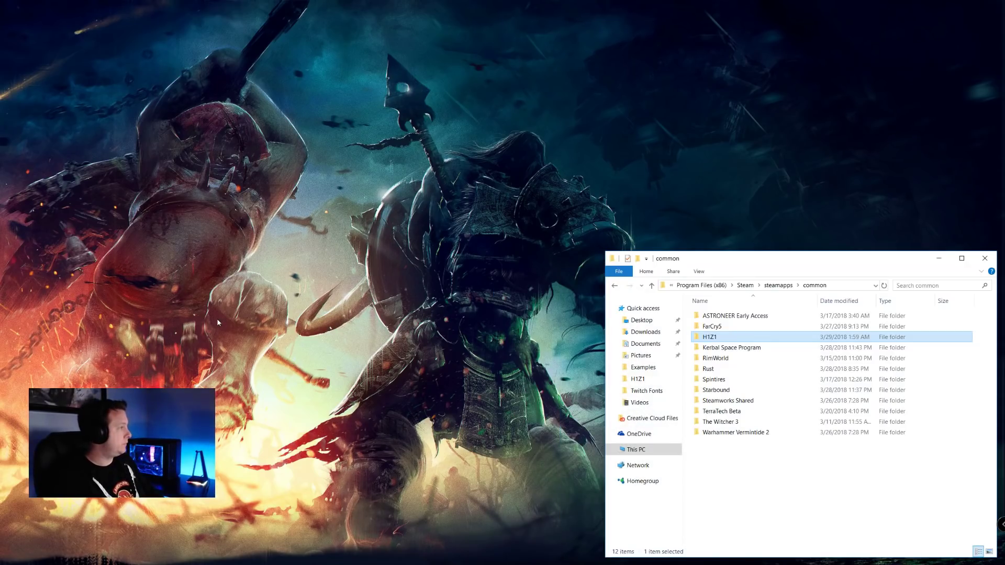
{"action": "left_click_drag", "start_coordinate": [784, 261], "coordinate": [537, 110]}
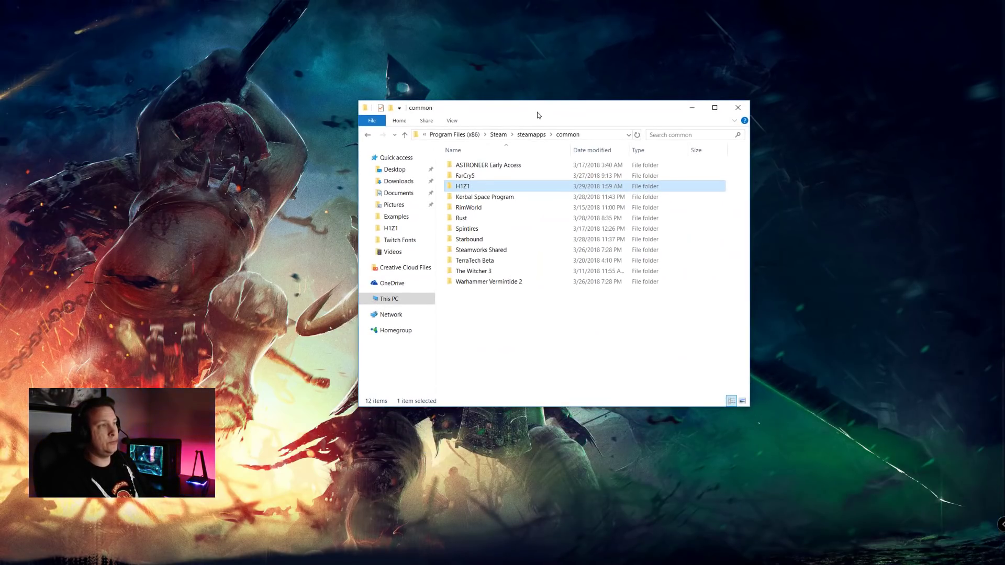
{"action": "double_click", "coordinate": [512, 187]}
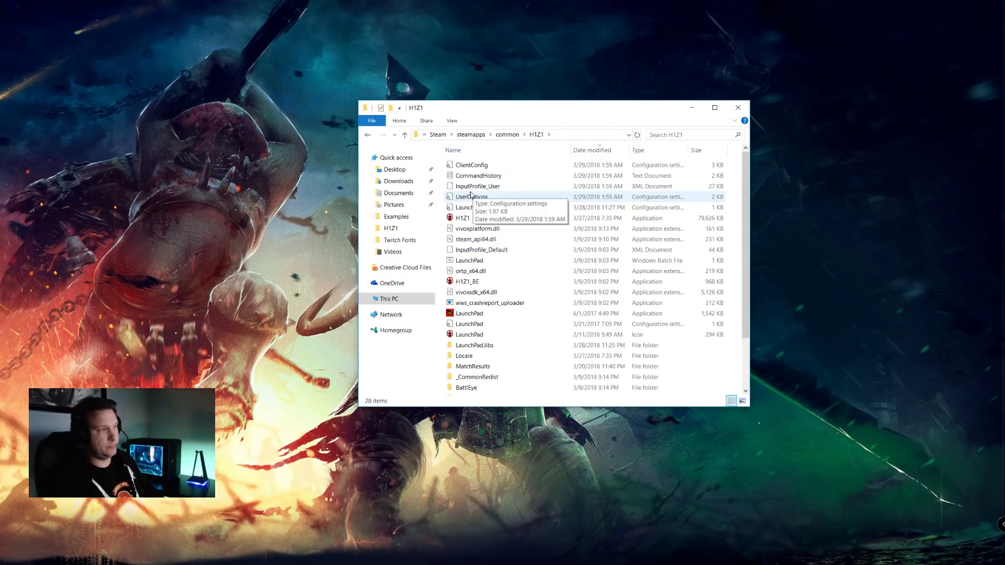
{"action": "left_click_drag", "start_coordinate": [527, 110], "coordinate": [573, 113]}
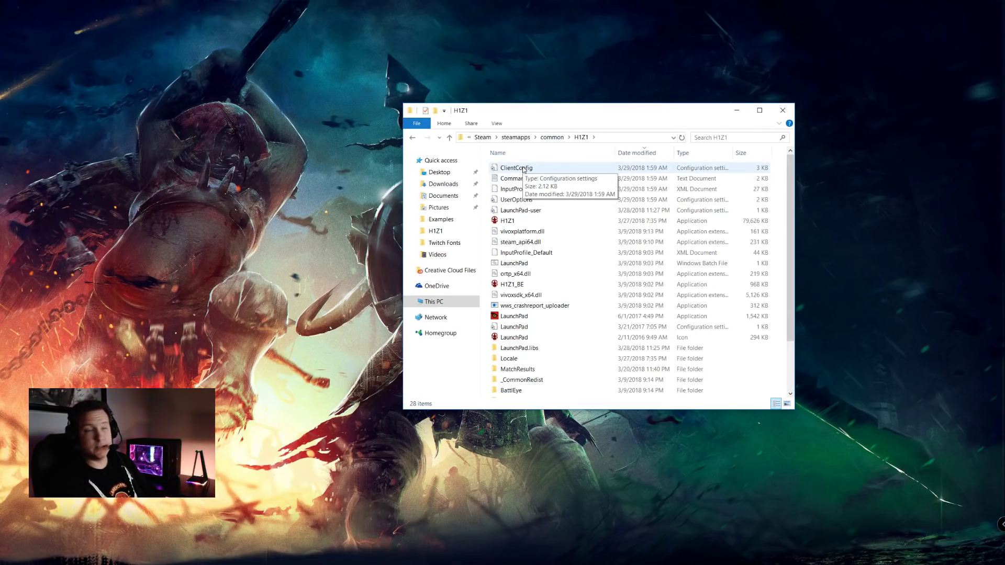
{"action": "right_click", "coordinate": [523, 169]}
Append a [CommandQueue] section with record_projectiles=1 to ClientConfig.ini in Notepad++ and save it
{"action": "left_click", "coordinate": [555, 209]}
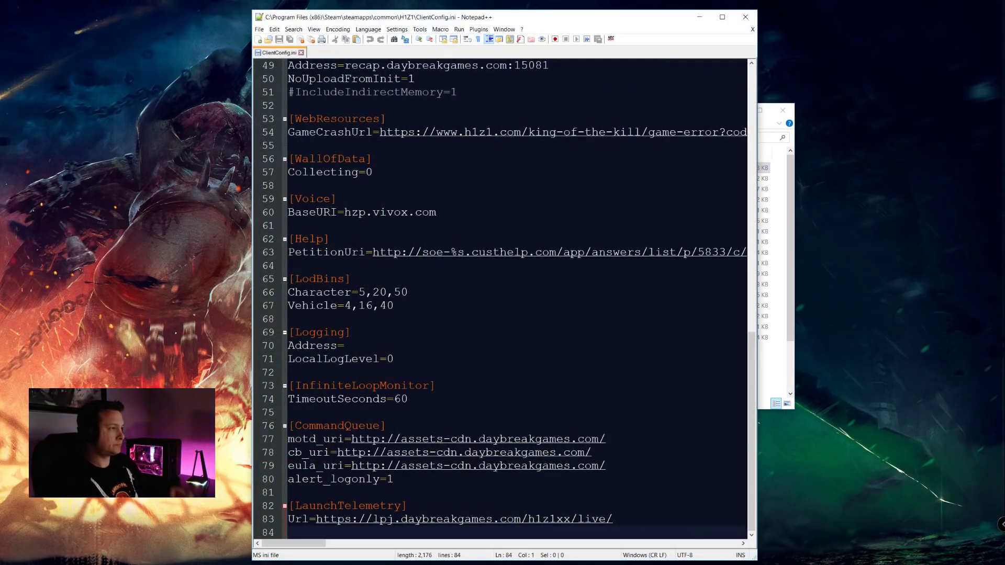
{"action": "scroll", "coordinate": [503, 299], "scroll_direction": "up", "scroll_amount": 15}
{"action": "scroll", "coordinate": [502, 299], "scroll_direction": "down", "scroll_amount": 15}
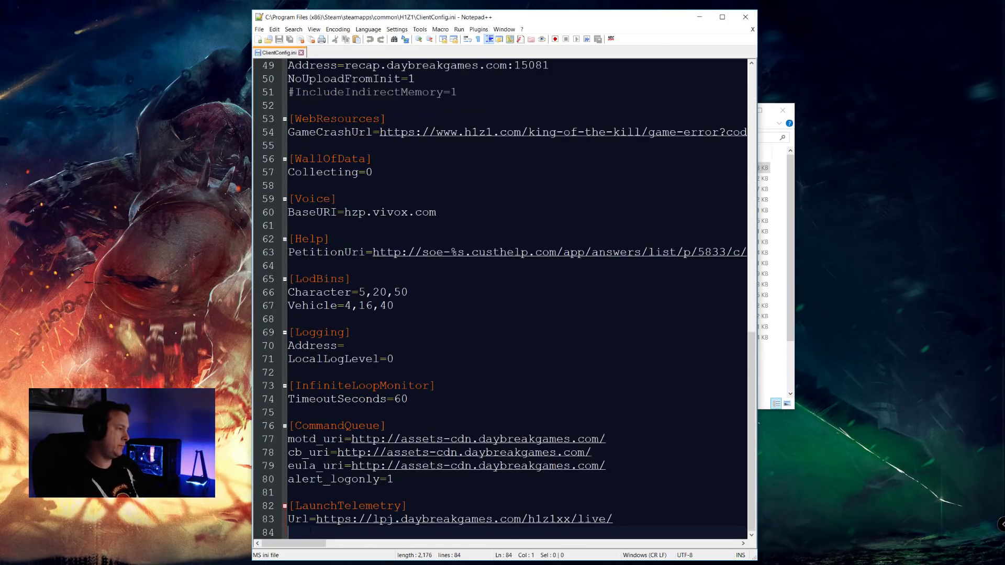
{"action": "type", "text": "[CommandQueue] record_projectiles=1"}
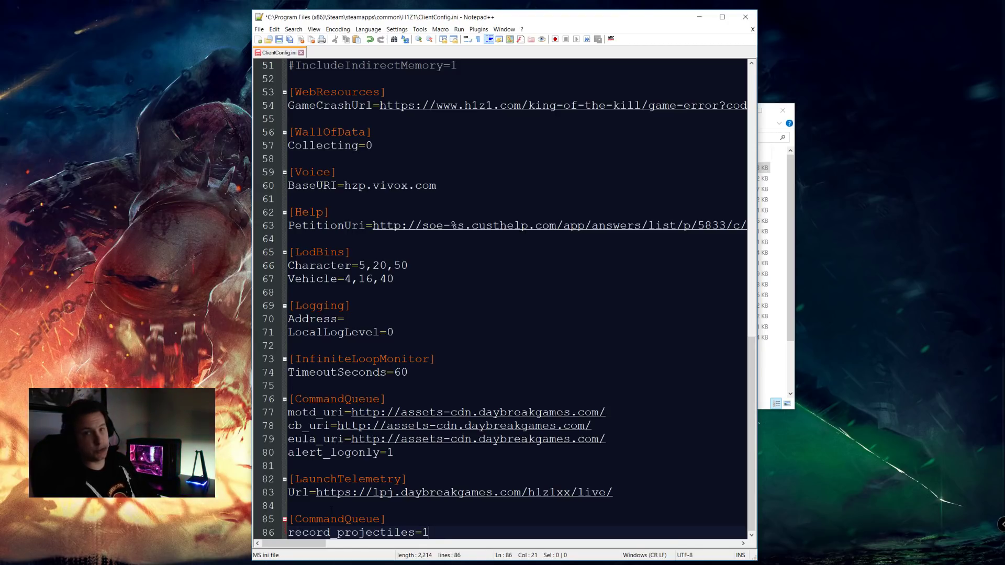
{"action": "key", "text": "ctrl+s"}
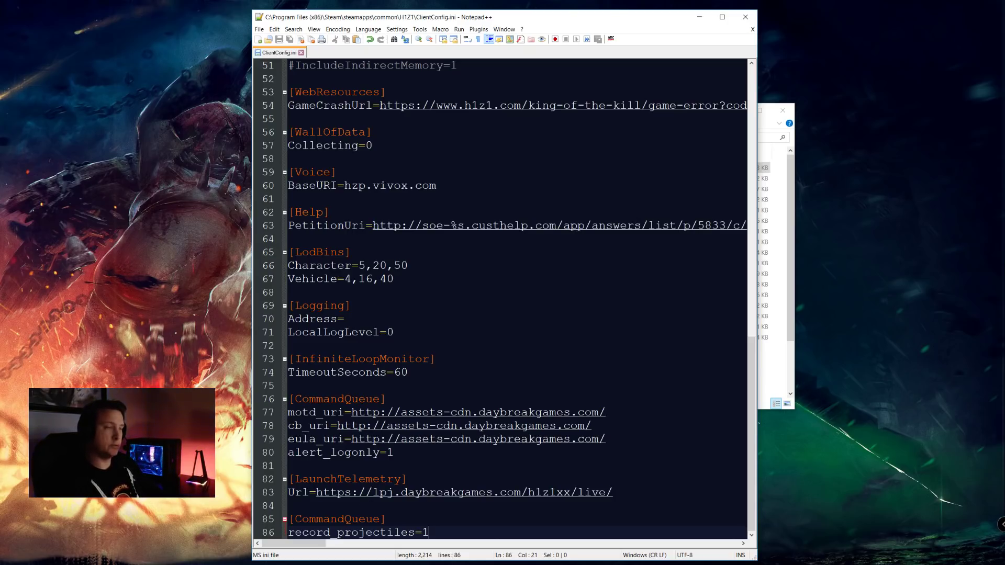
Close Notepad++ and move the H1Z1 folder window aside to the right
{"action": "left_click", "coordinate": [746, 16]}
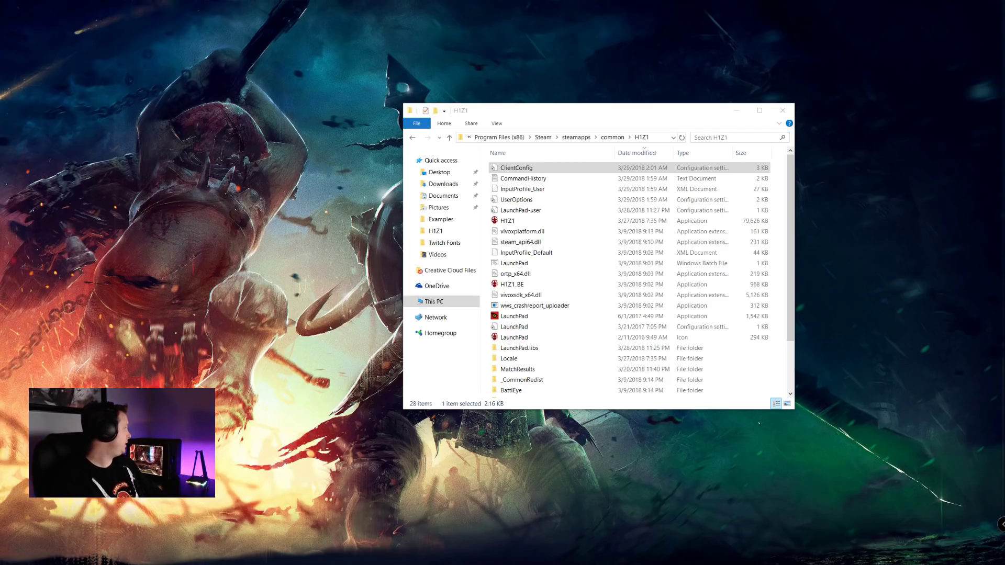
{"action": "left_click_drag", "start_coordinate": [549, 110], "coordinate": [812, 144]}
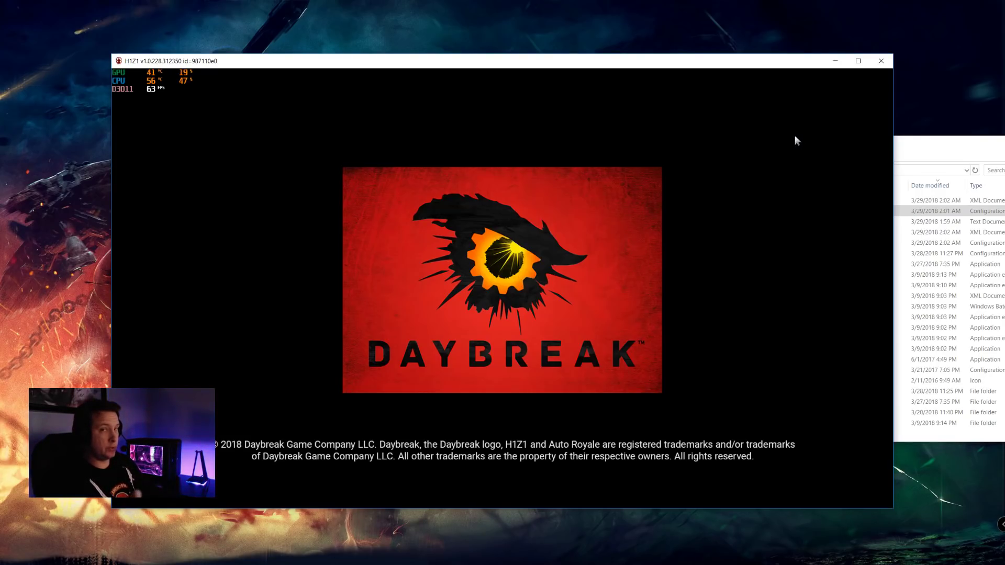
Arrange the H1Z1 game window top-left and the folder window lower right, then refocus the game
{"action": "left_click_drag", "start_coordinate": [690, 63], "coordinate": [583, 13]}
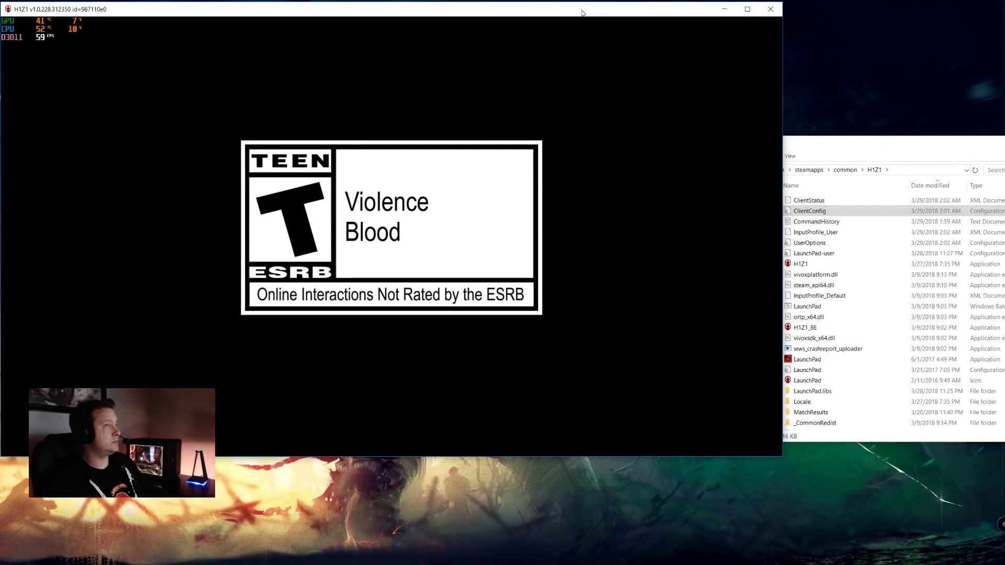
{"action": "left_click", "coordinate": [819, 145]}
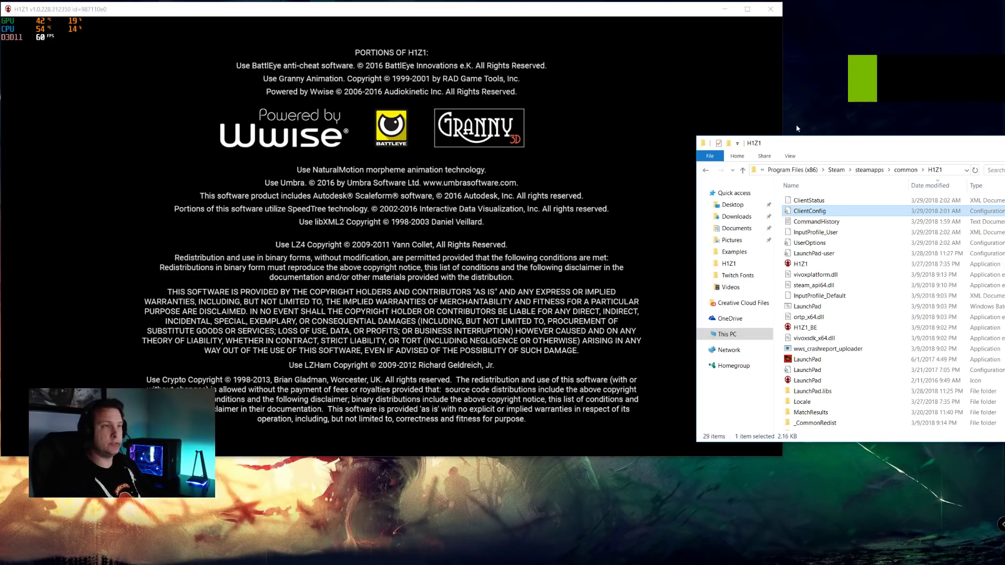
{"action": "left_click_drag", "start_coordinate": [805, 143], "coordinate": [834, 228]}
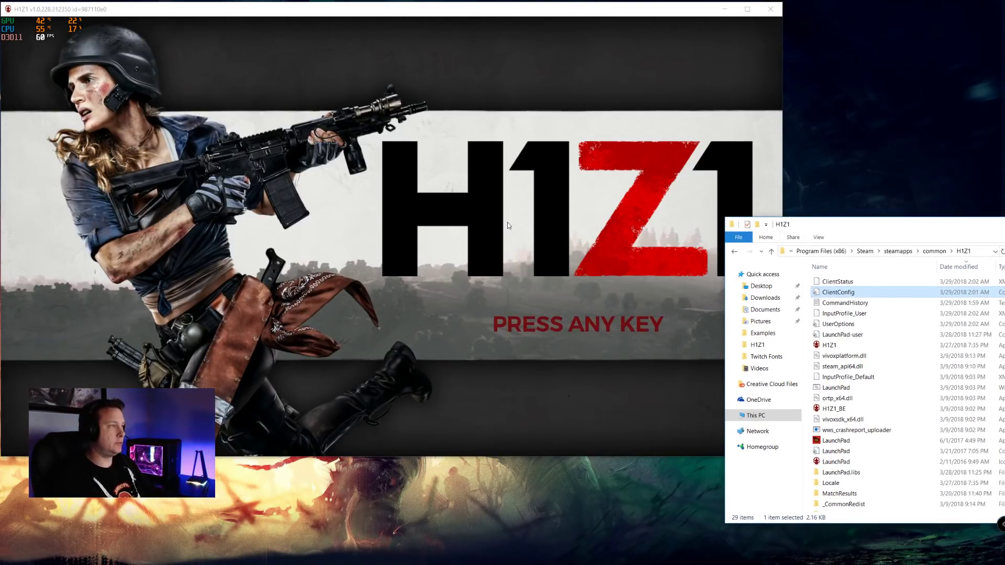
{"action": "left_click", "coordinate": [497, 222]}
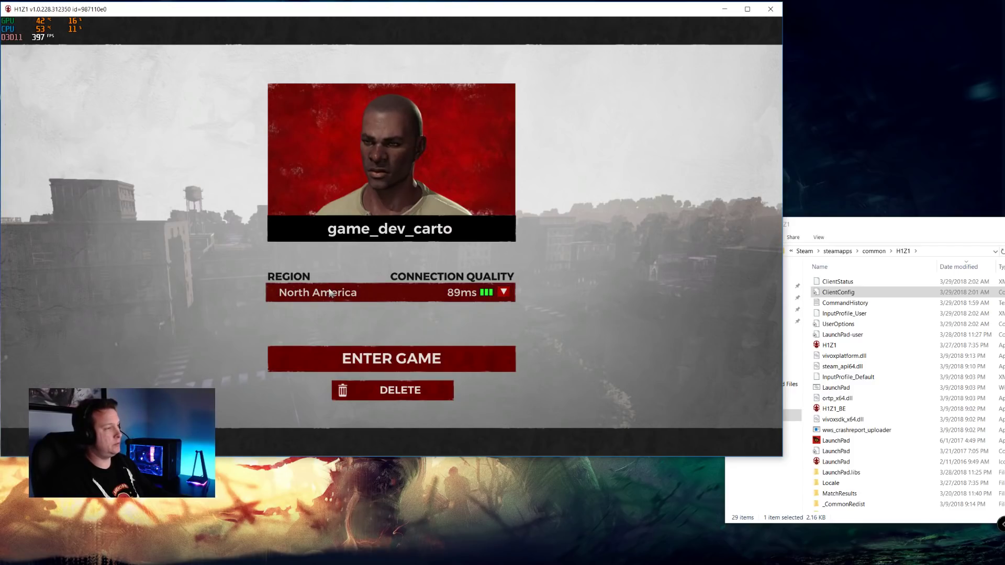
Enter the game from character selection and start matchmaking for a Combat Zone match
{"action": "left_click", "coordinate": [382, 357]}
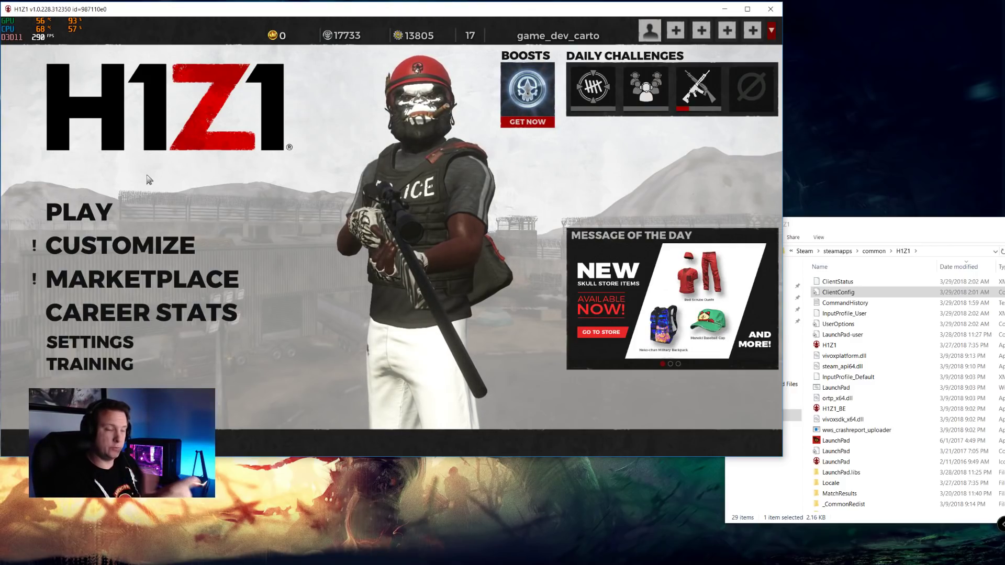
{"action": "left_click", "coordinate": [78, 212]}
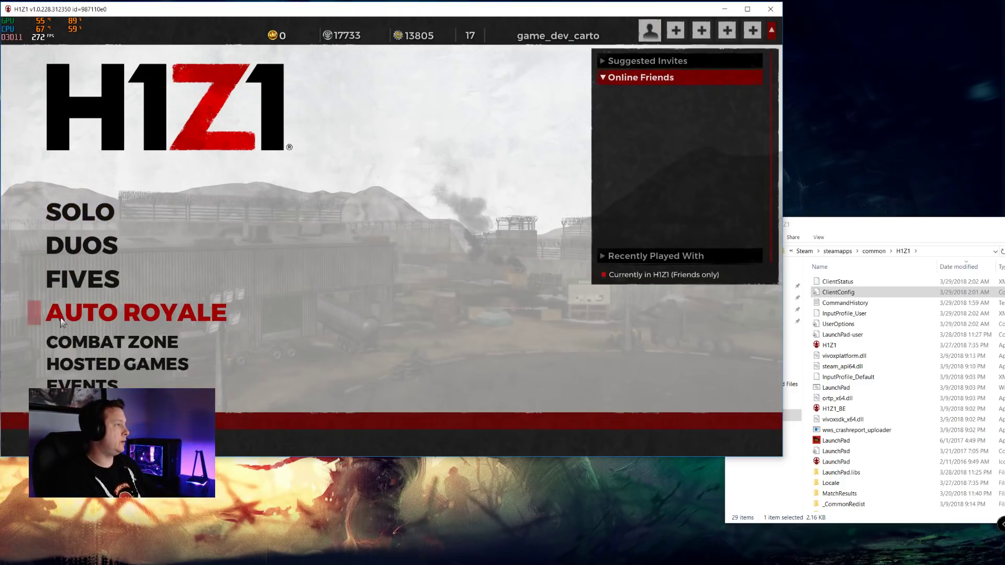
{"action": "left_click", "coordinate": [90, 348]}
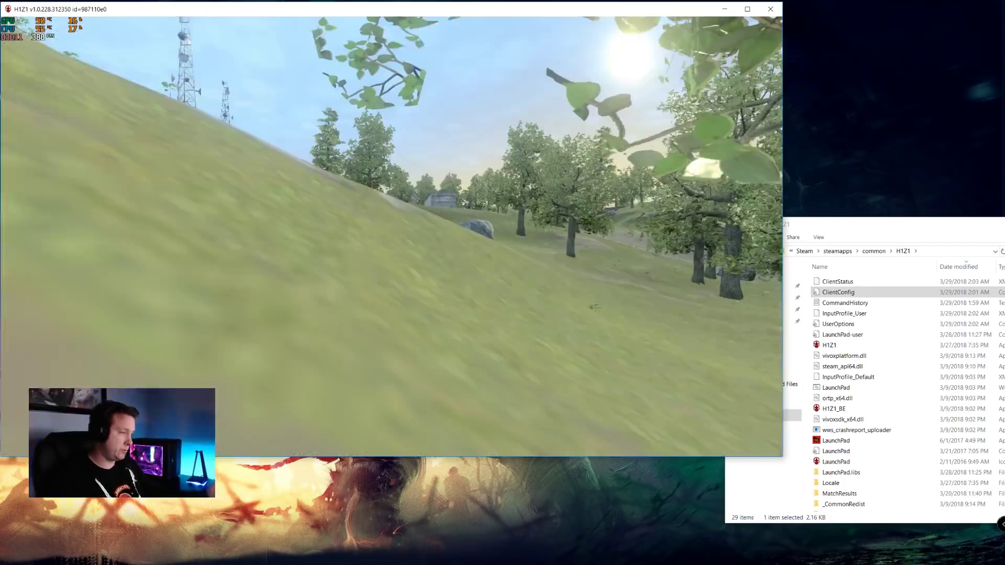
Run up the slope toward the buildings, firing several rifle bursts at enemies
{"action": "key", "text": "w"}
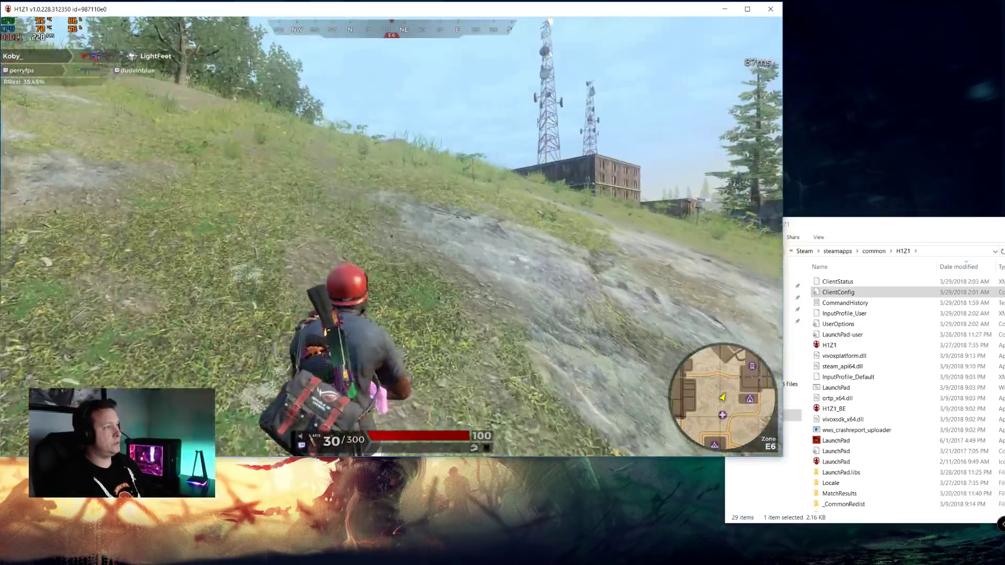
{"action": "key", "text": "w"}
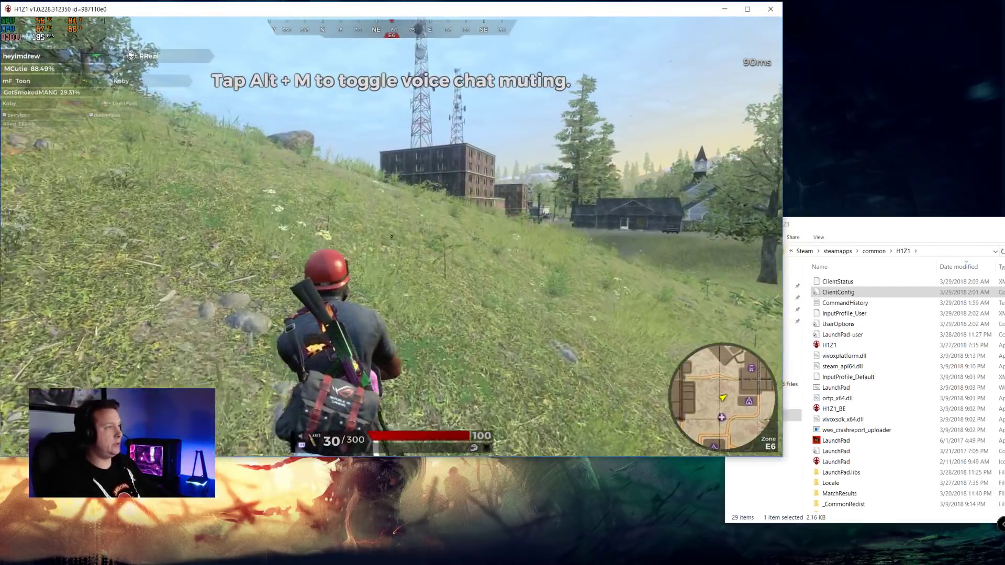
{"action": "key", "text": "w"}
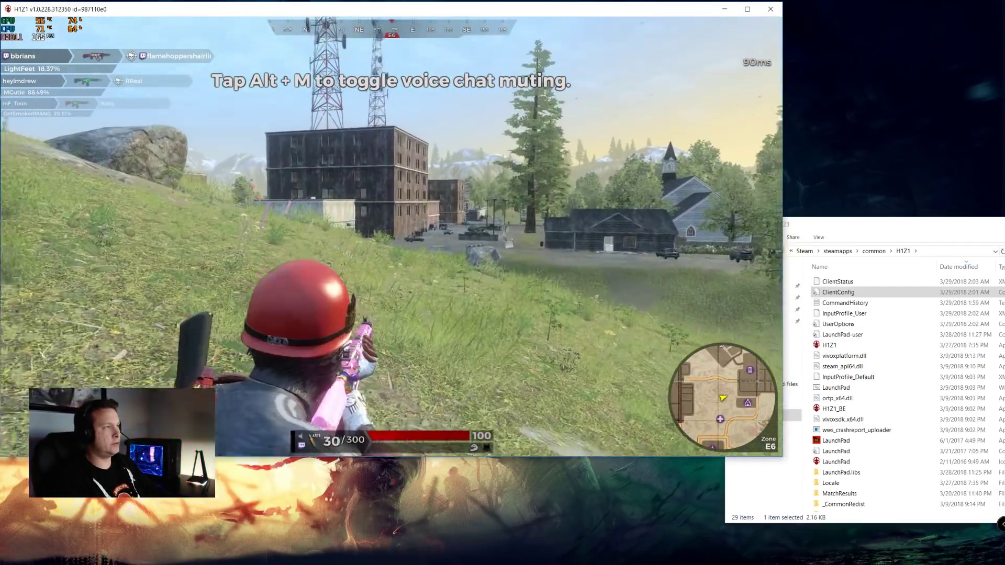
{"action": "left_click", "coordinate": [392, 236]}
{"action": "left_click", "coordinate": [392, 237]}
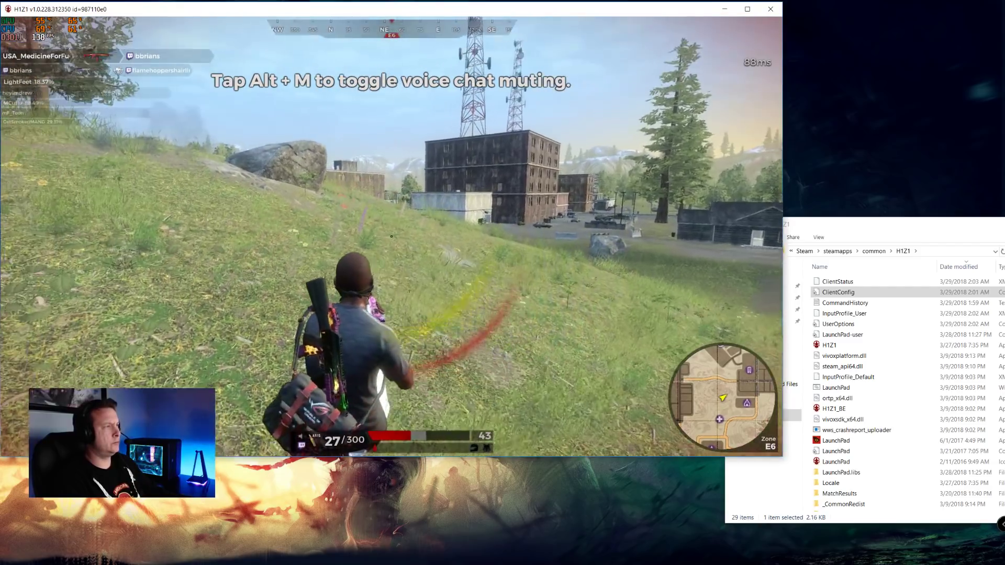
{"action": "key", "text": "w"}
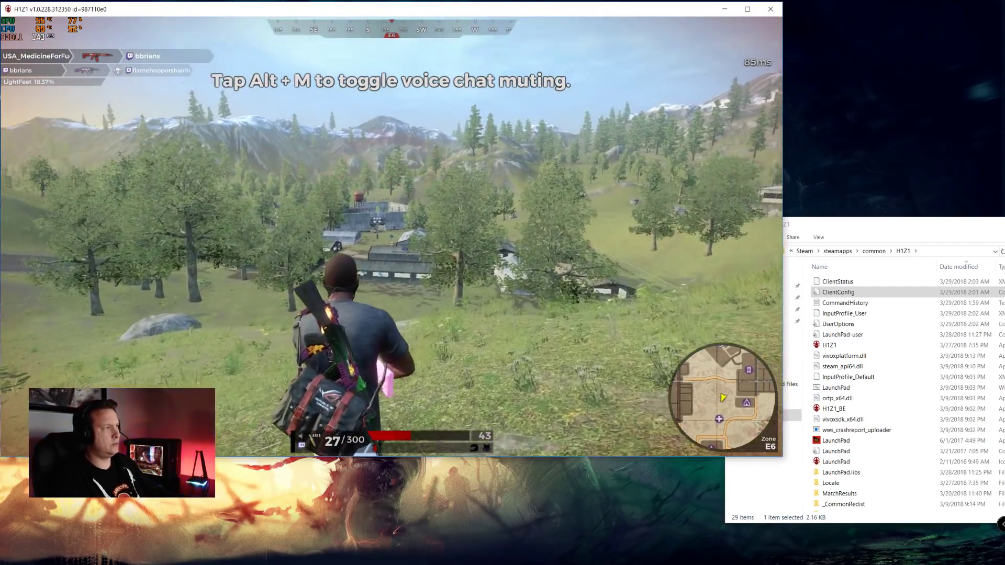
{"action": "left_click", "coordinate": [391, 237]}
{"action": "left_click", "coordinate": [391, 236]}
{"action": "left_click", "coordinate": [391, 236]}
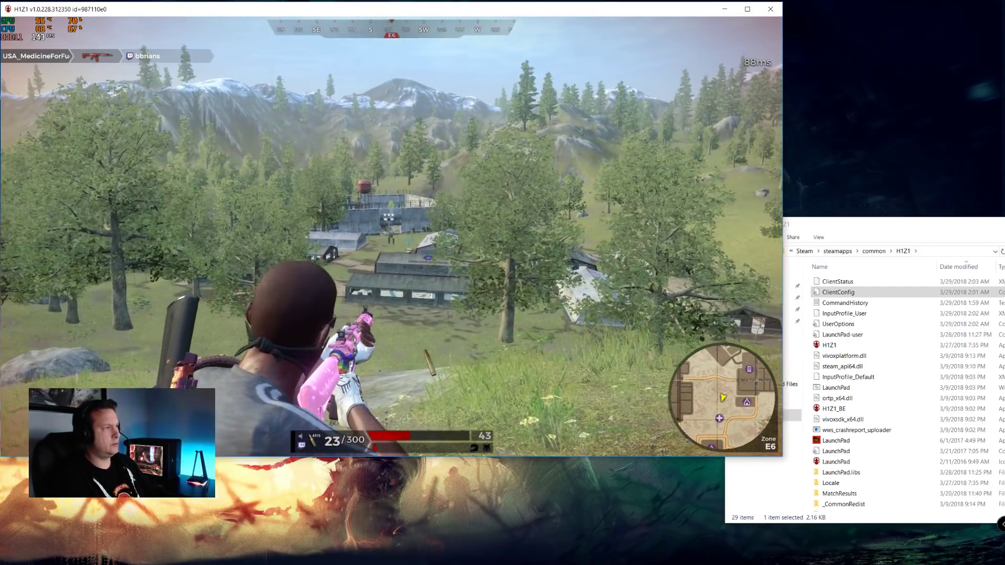
{"action": "left_click", "coordinate": [391, 237]}
{"action": "left_click", "coordinate": [391, 236]}
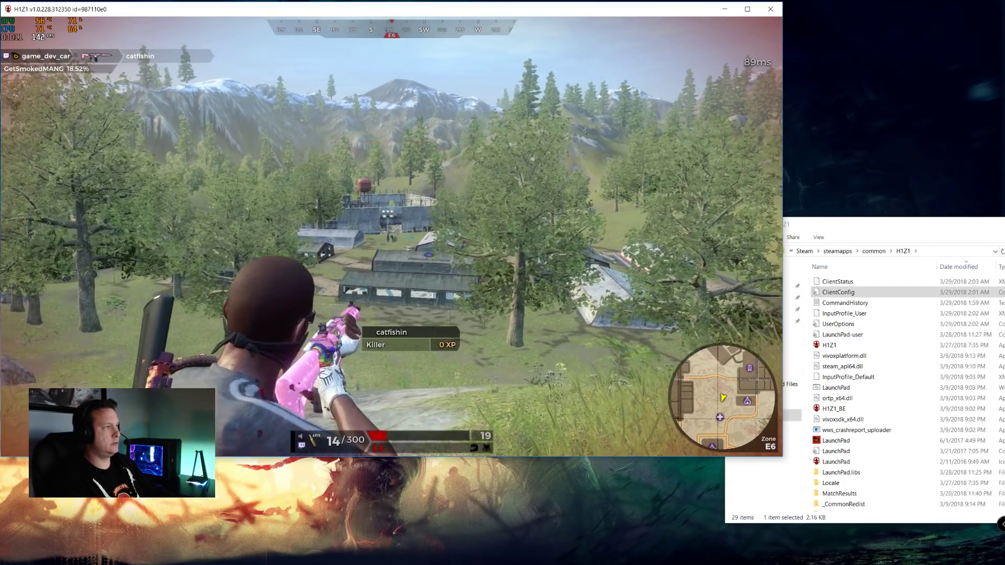
{"action": "key", "text": "w"}
Equip the red helmet, reload the rifle, and bring the game folder window over the game
{"action": "double_click", "coordinate": [29, 204]}
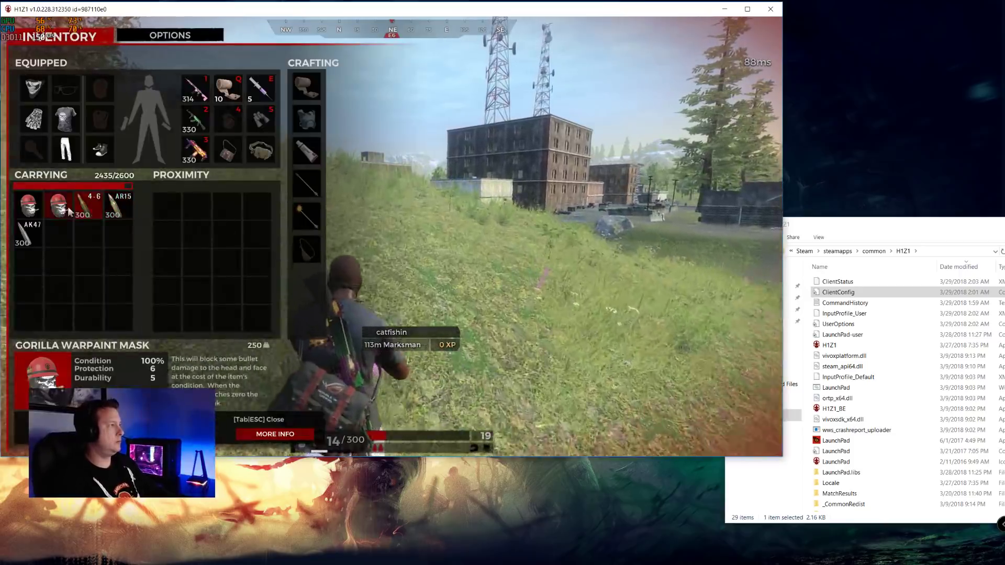
{"action": "key", "text": "Tab"}
{"action": "key", "text": "r"}
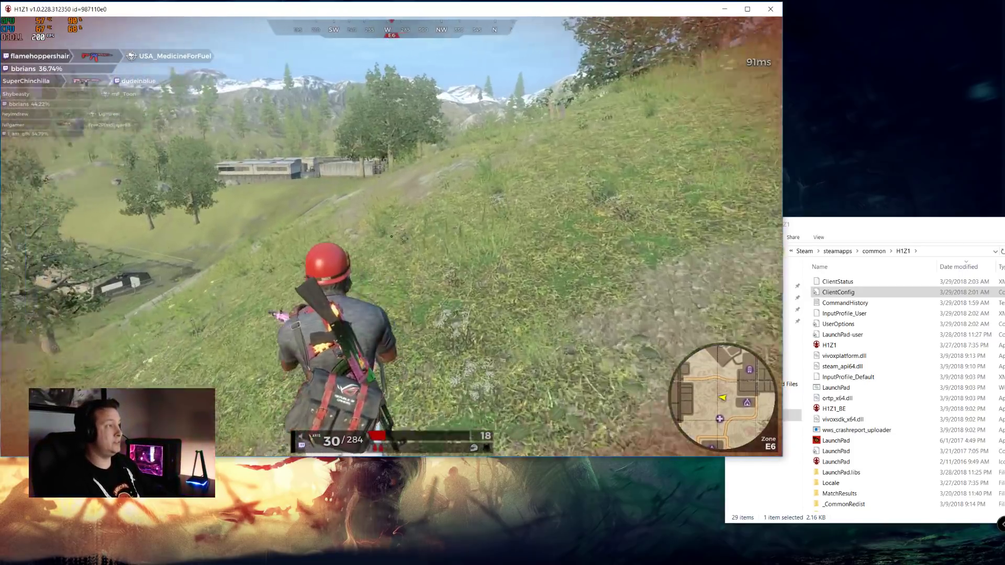
{"action": "key", "text": "Tab"}
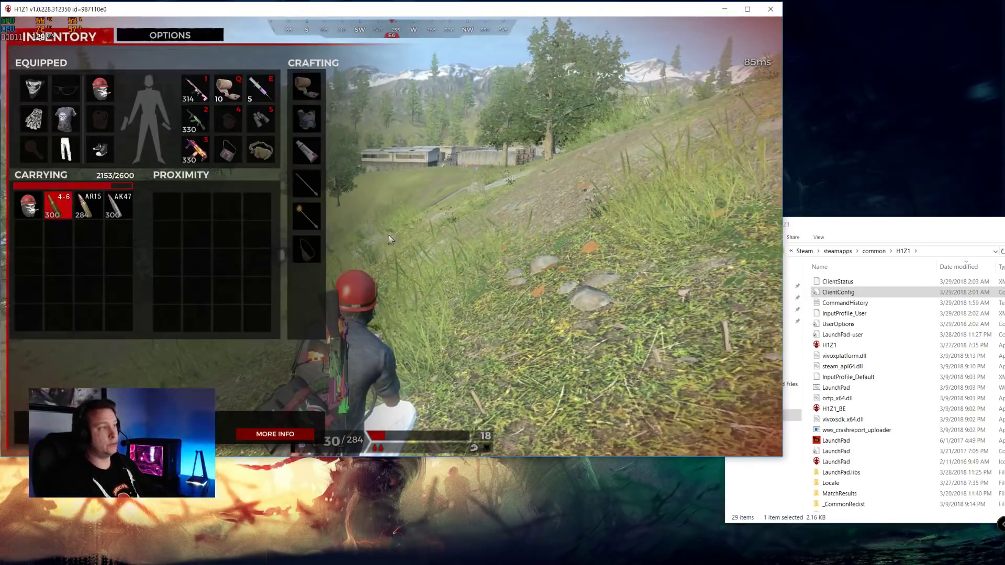
{"action": "left_click_drag", "start_coordinate": [861, 224], "coordinate": [573, 143]}
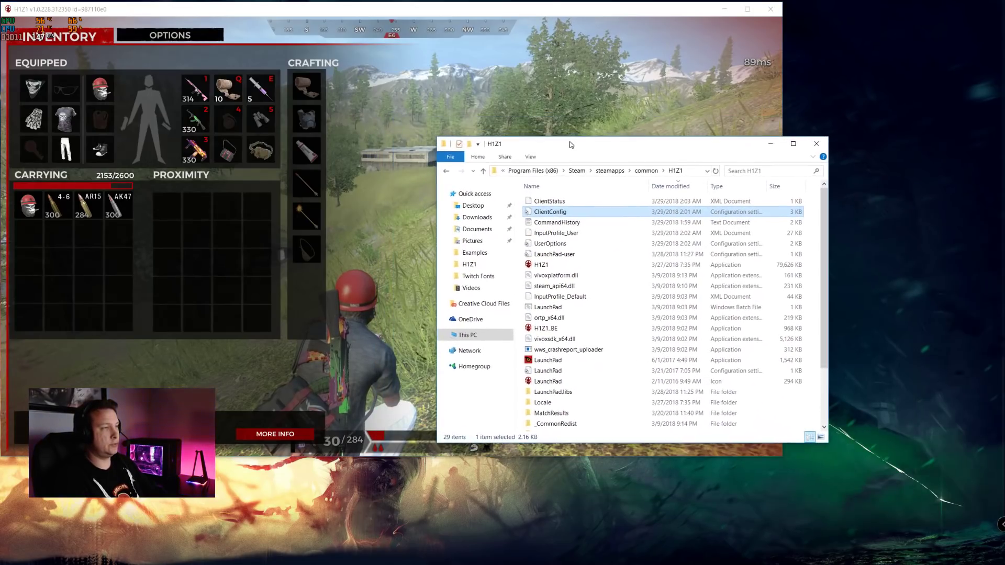
{"action": "left_click_drag", "start_coordinate": [642, 147], "coordinate": [674, 151]}
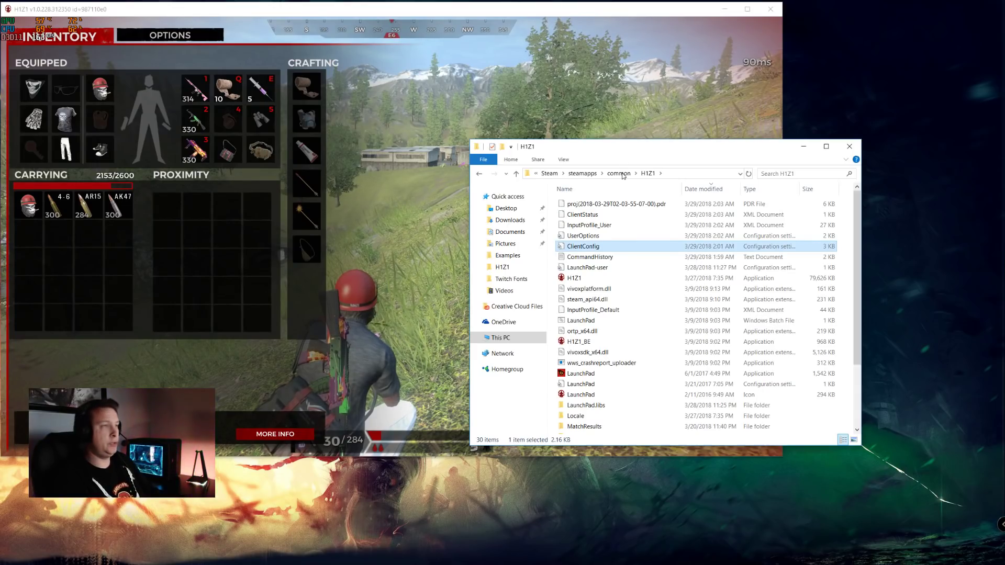
{"action": "left_click", "coordinate": [612, 205]}
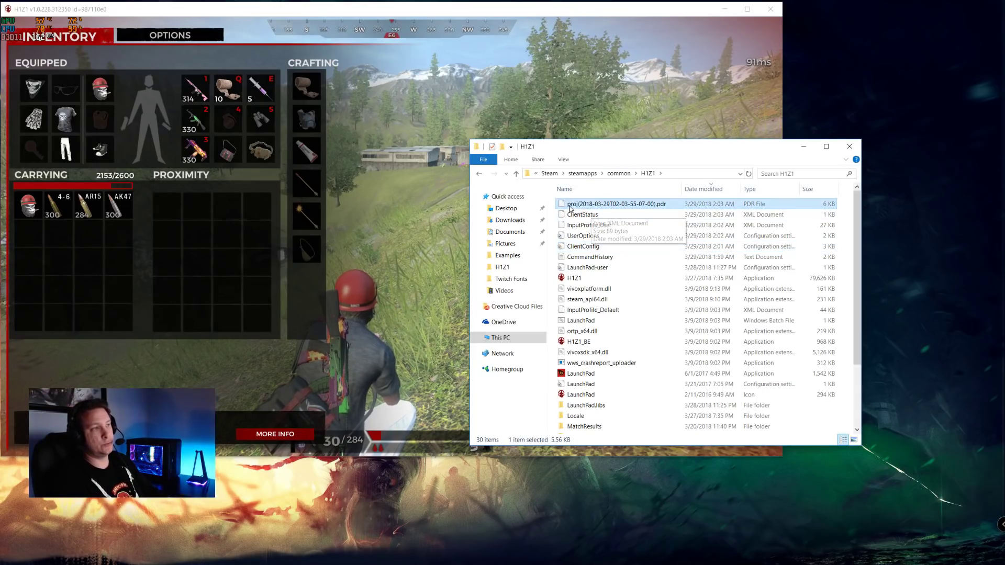